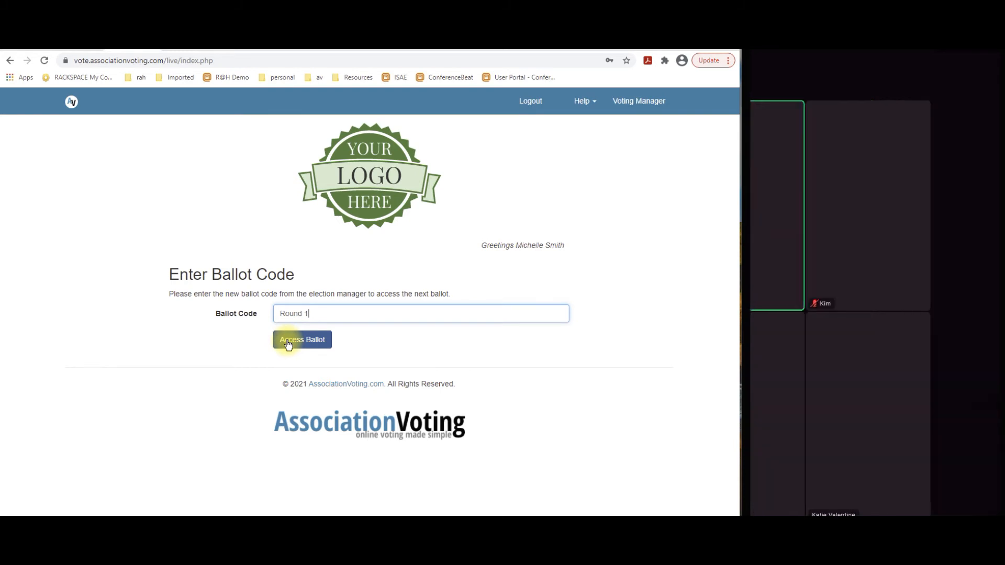
Open the Round 1 ballot and select Dean Martin and the two candidates listed just above Frank Sinatra for President.
click(287, 341)
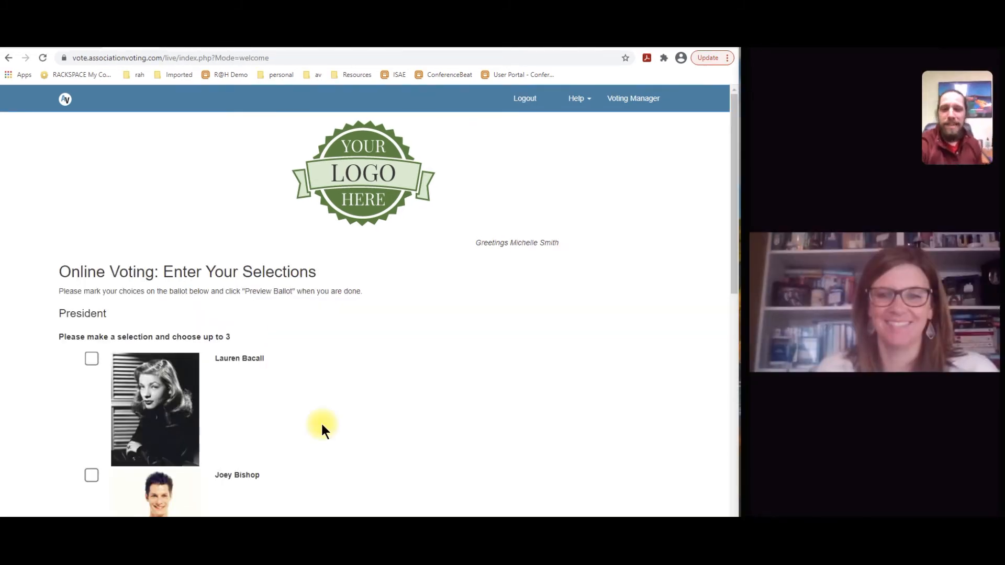
scroll(321, 422, down, 4)
scroll(321, 422, down, 3)
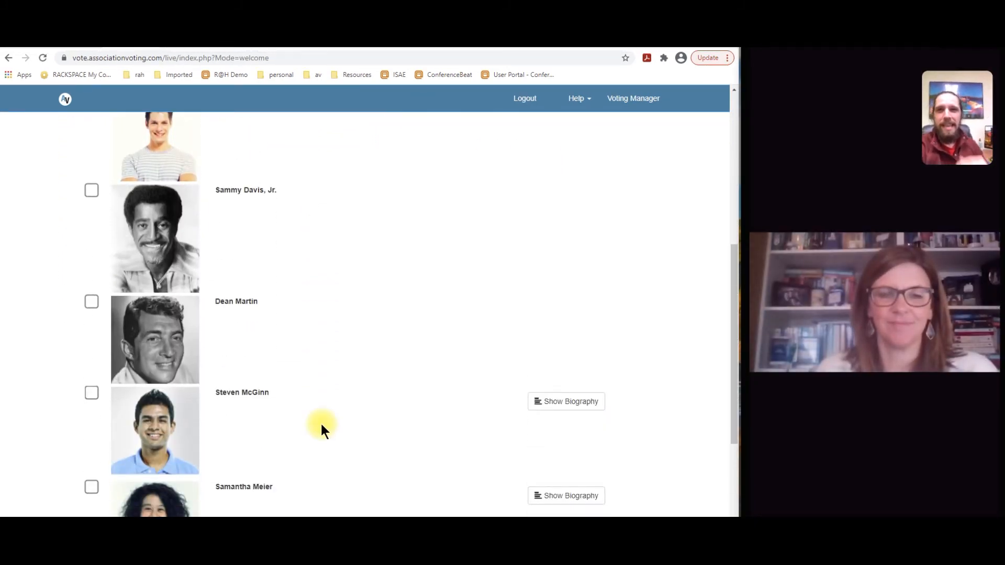
click(91, 302)
scroll(314, 374, down, 4)
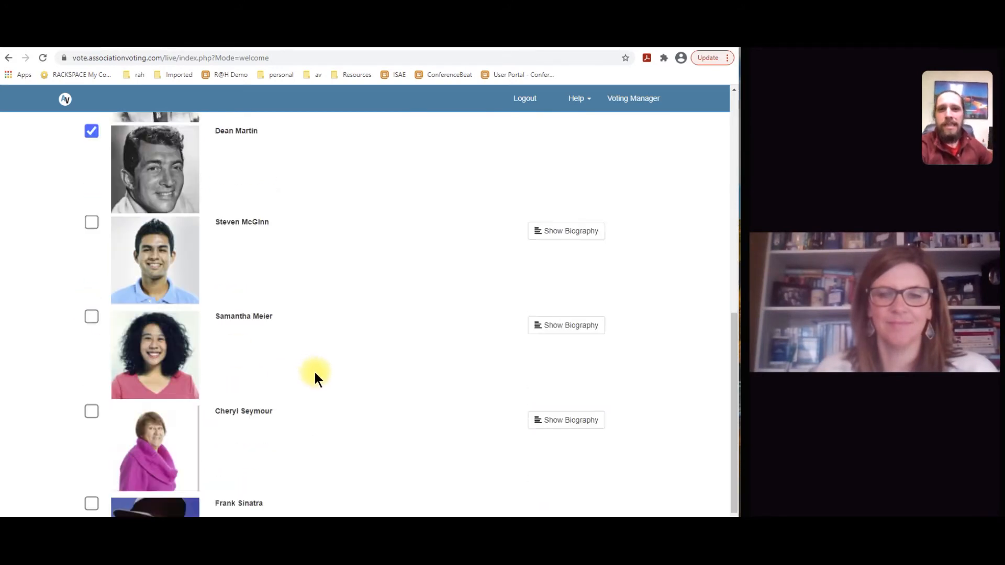
click(91, 273)
scroll(314, 377, down, 2)
Preview and cast the Round 1 ballot, and continue to the ballot code entry page.
click(379, 474)
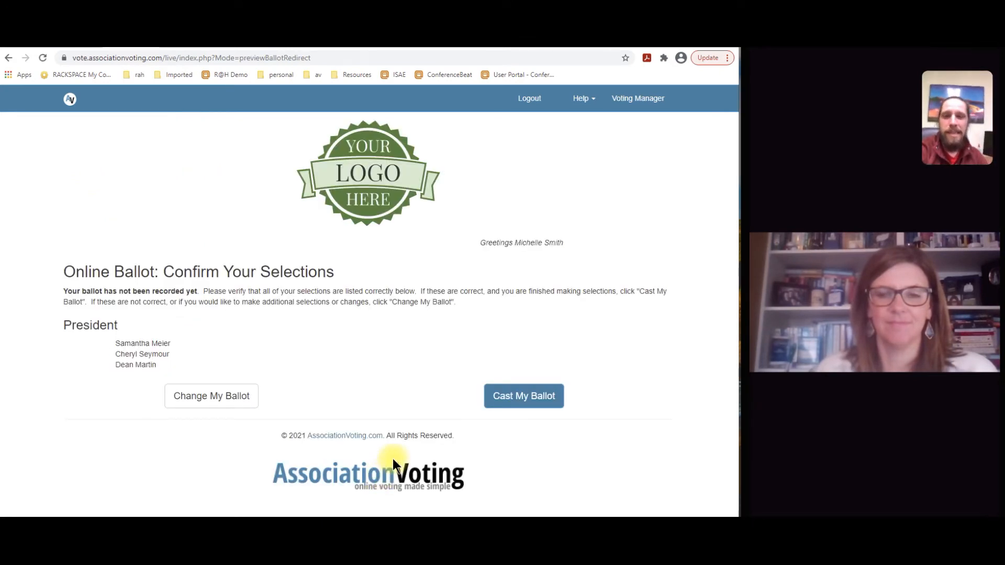
click(526, 401)
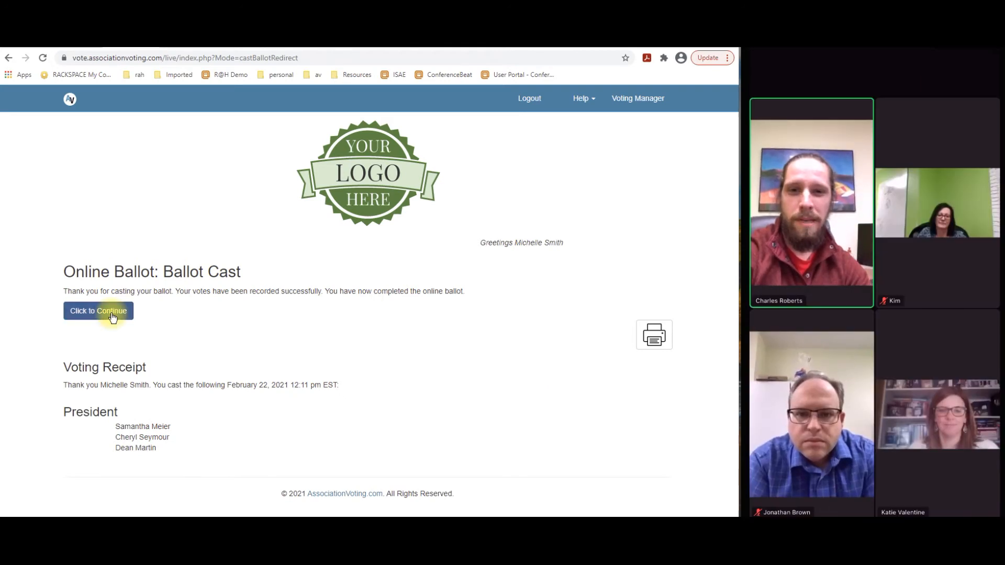
click(109, 310)
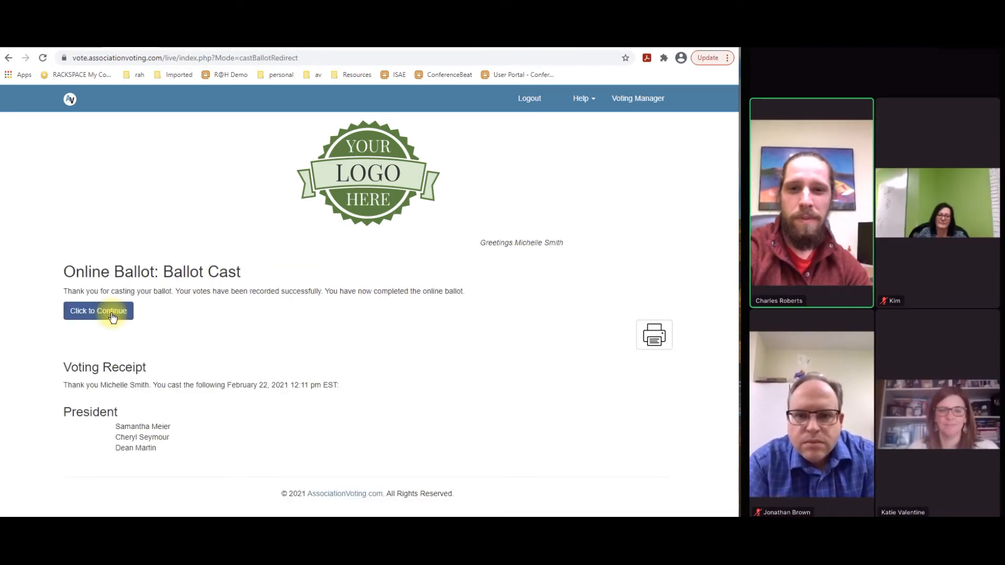
click(108, 311)
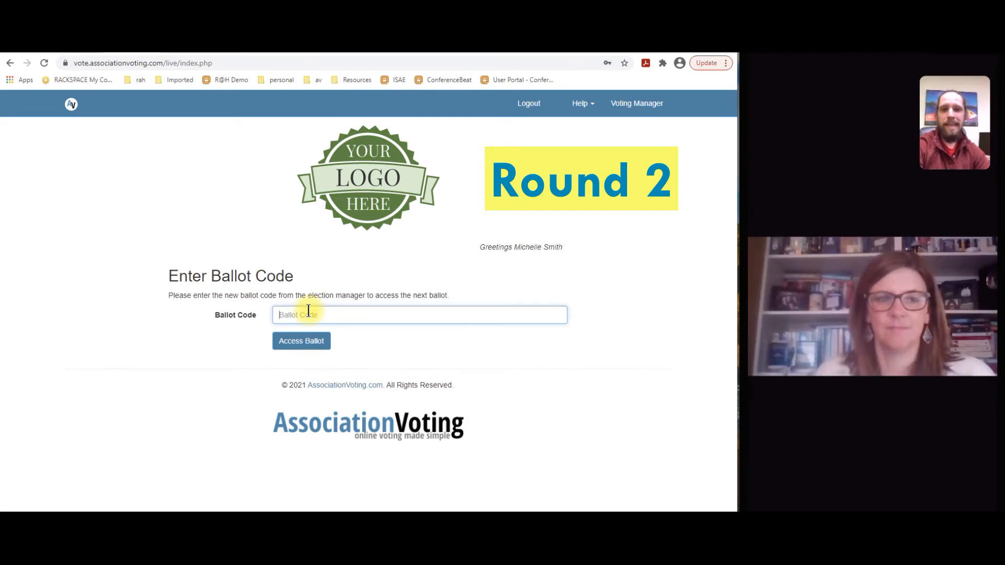
Enter the ballot code "Round 2" and access its ballot.
text(und )
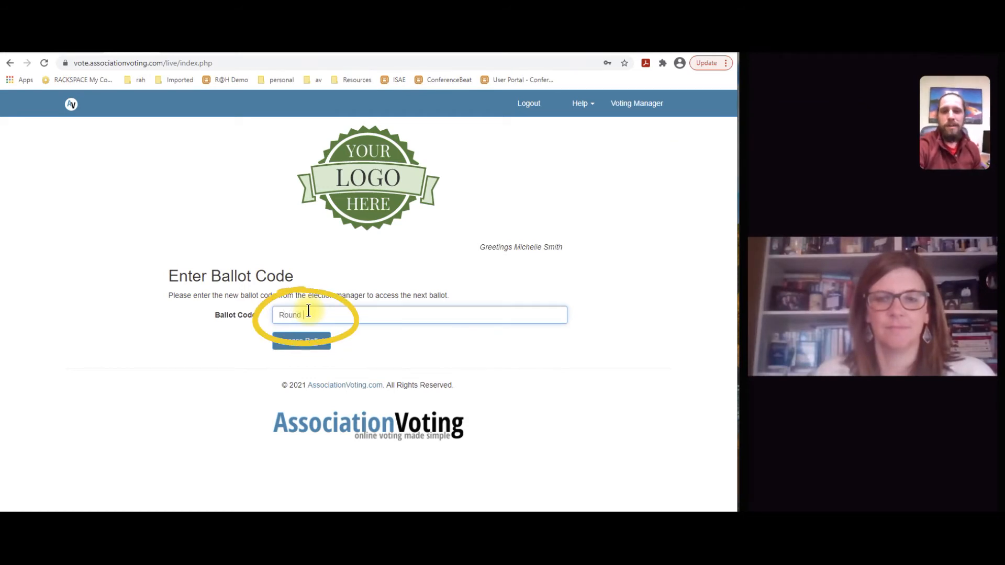
text(2)
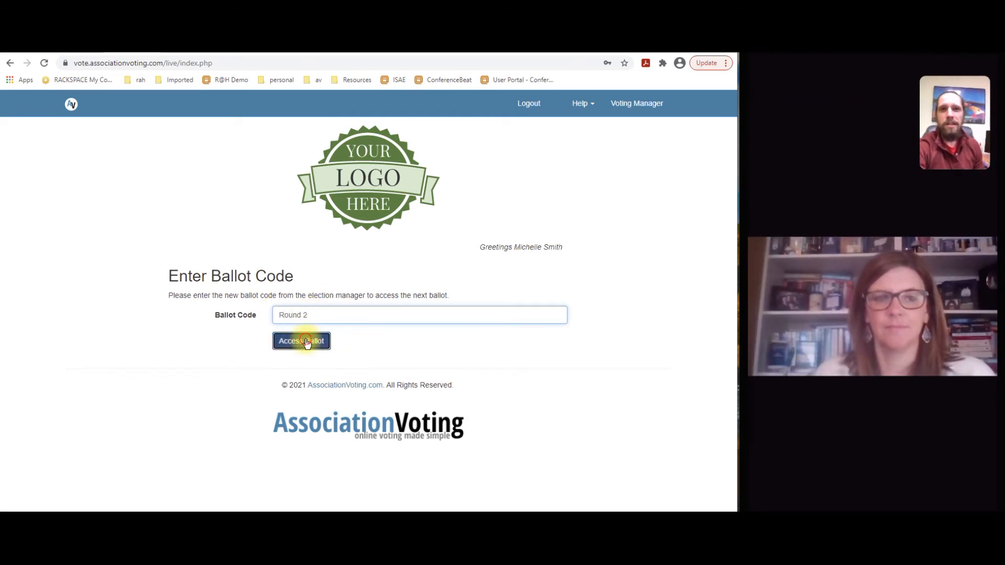
click(303, 340)
Select the last listed candidate for President and write in a candidate's full name for Secretary.
scroll(356, 319, down, 4)
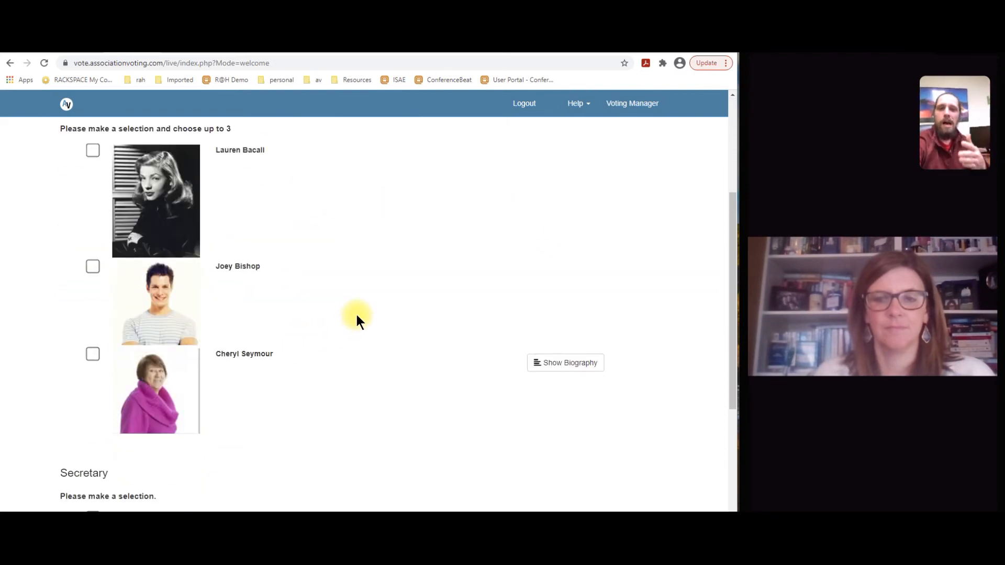
scroll(411, 389, down, 7)
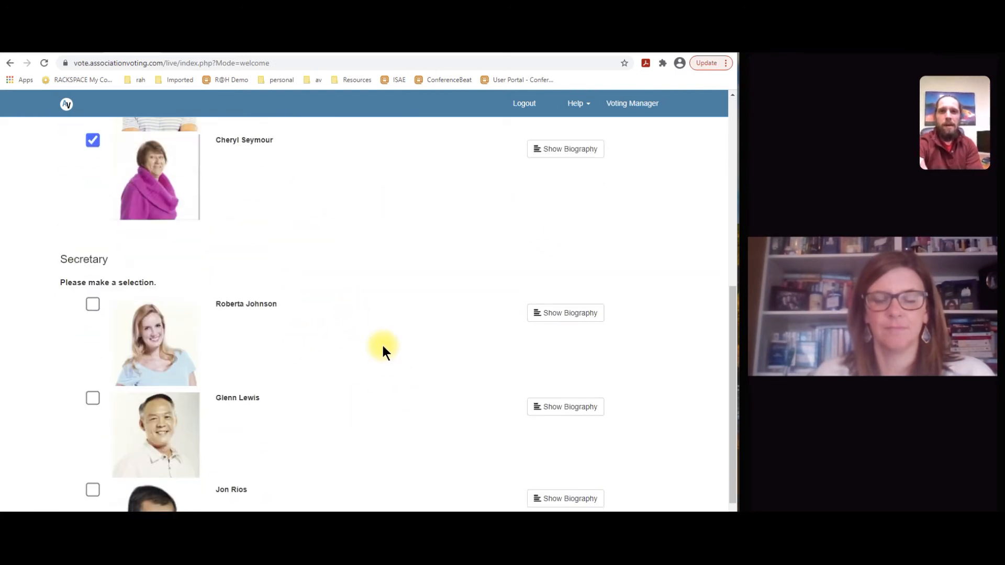
click(248, 438)
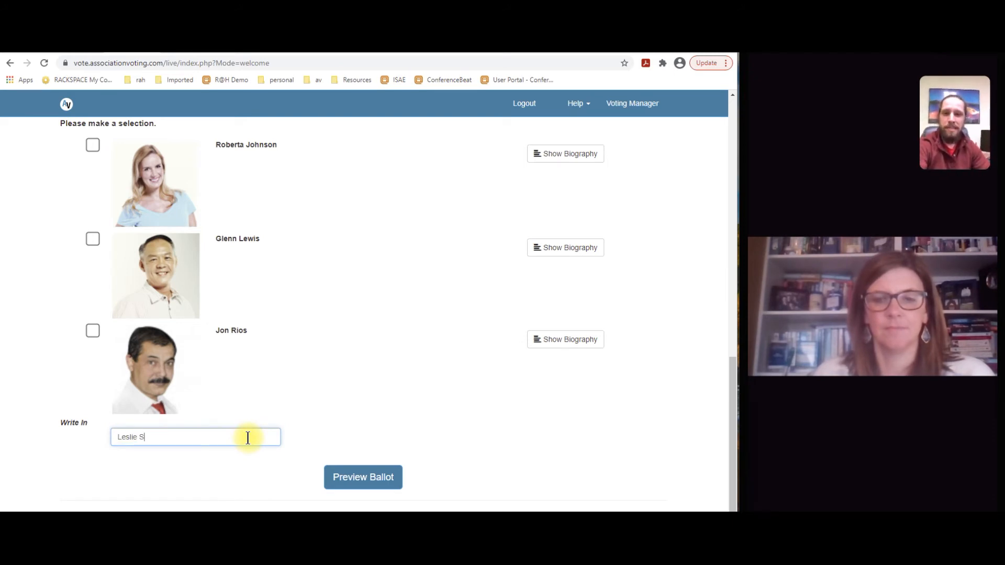
Preview and cast the Round 2 ballot, and continue past the voting receipt.
click(345, 477)
click(497, 439)
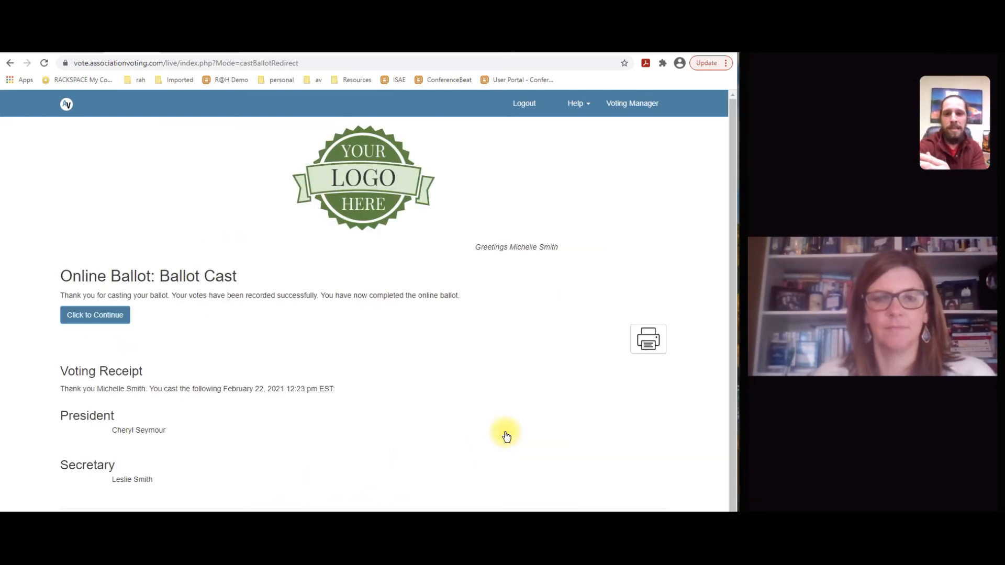
click(112, 314)
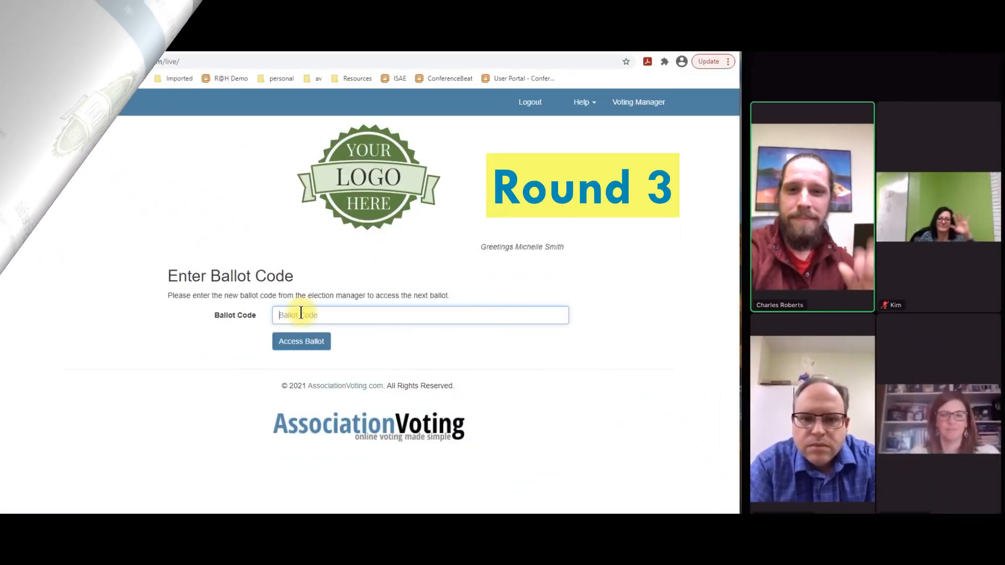
Enter the ballot code "Round 3" and access its ballot.
text(Bound)
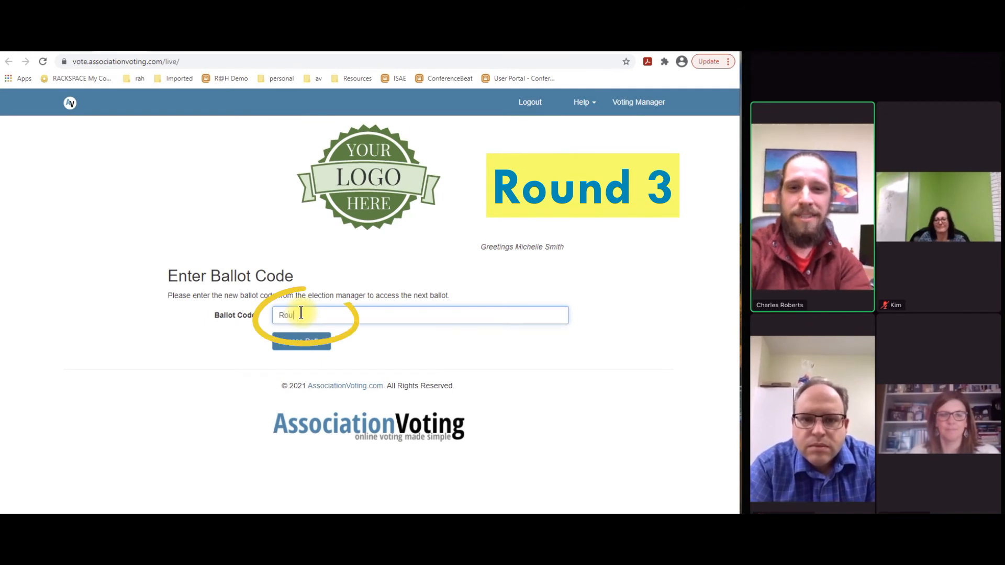
text( 3)
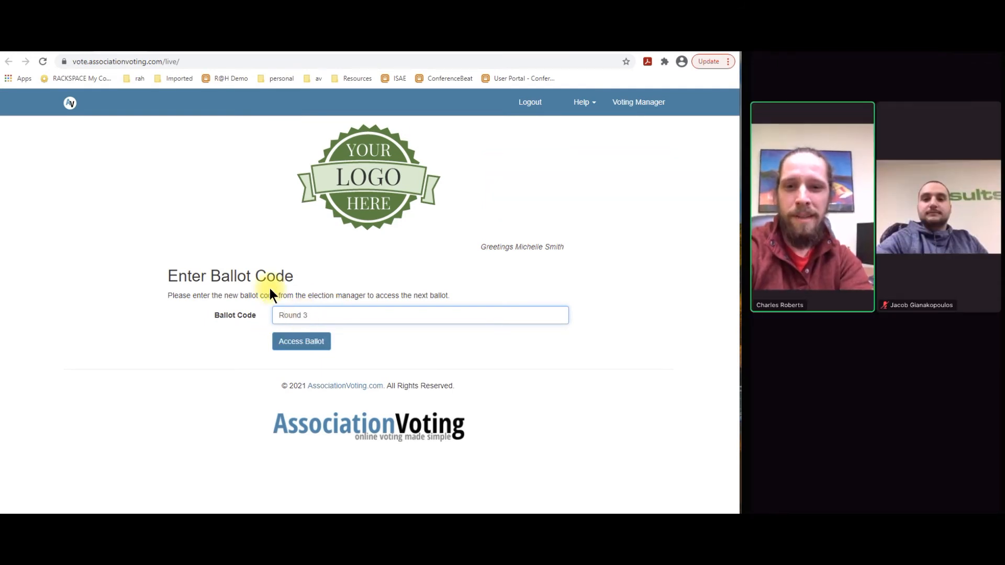
click(291, 342)
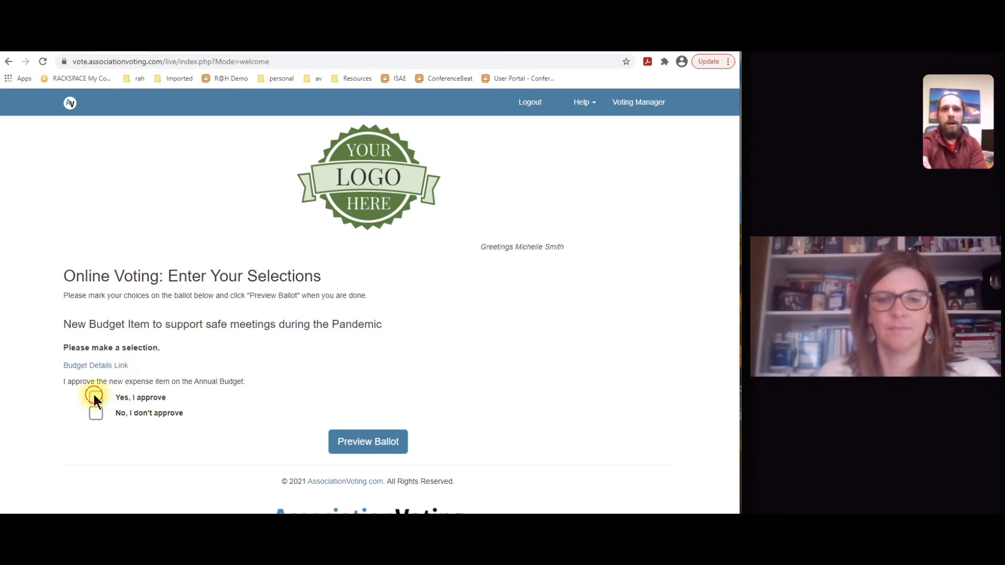
Vote "Yes, I approve" on the new budget item and cast the Round 3 ballot, continuing past its receipt.
click(354, 442)
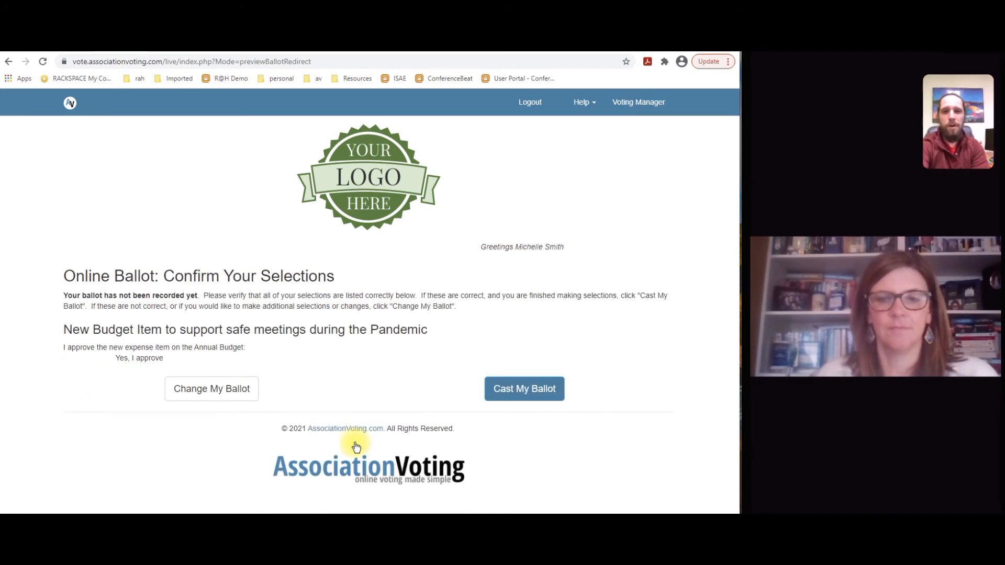
click(501, 393)
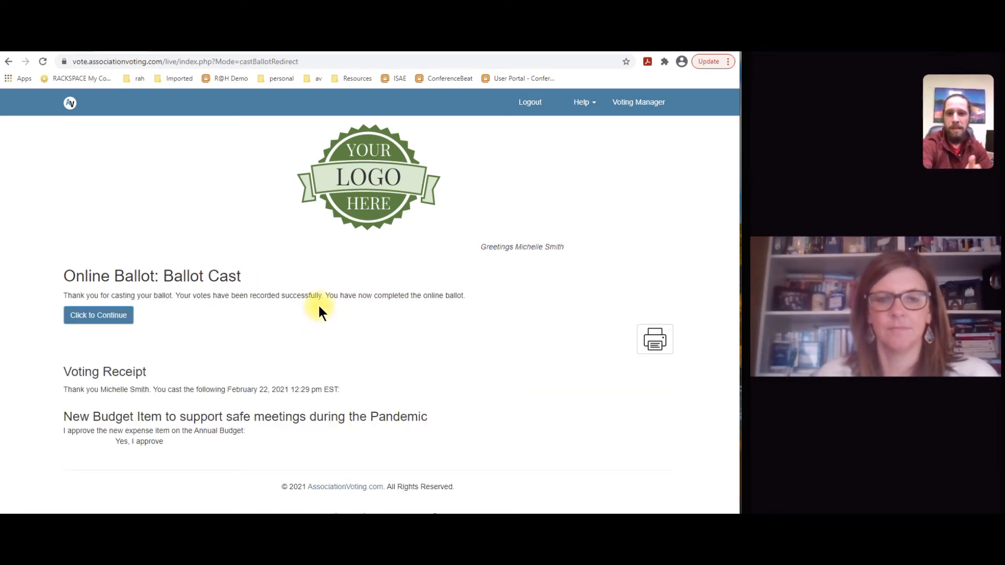
click(122, 316)
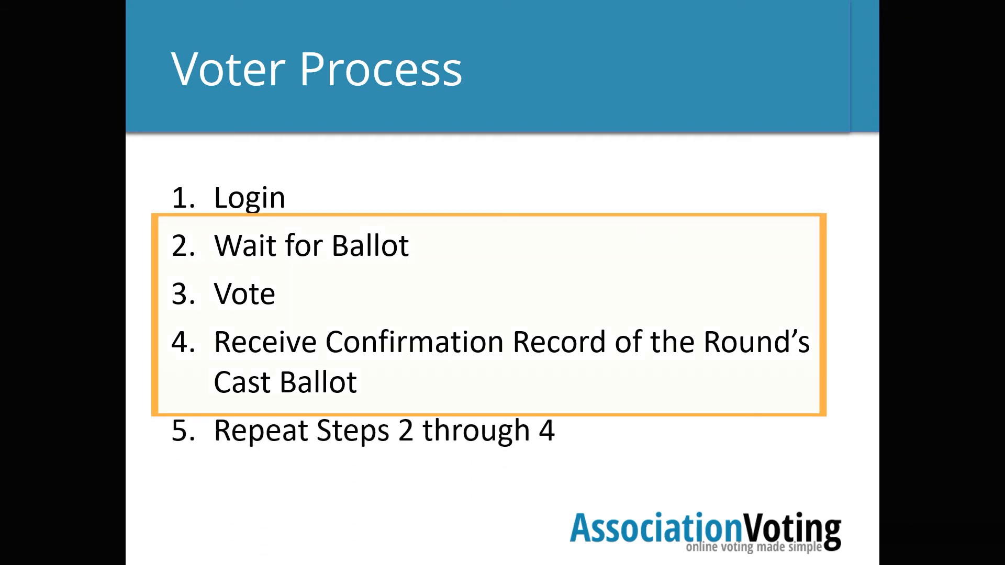
click(937, 528)
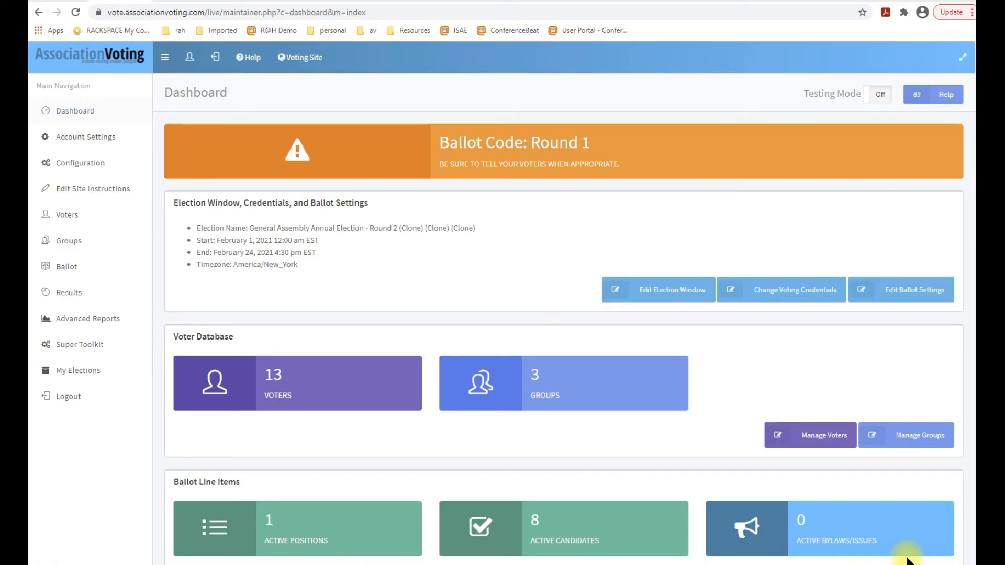
Browse the election's voter list and review the voters' groups, start times and cast times.
click(66, 215)
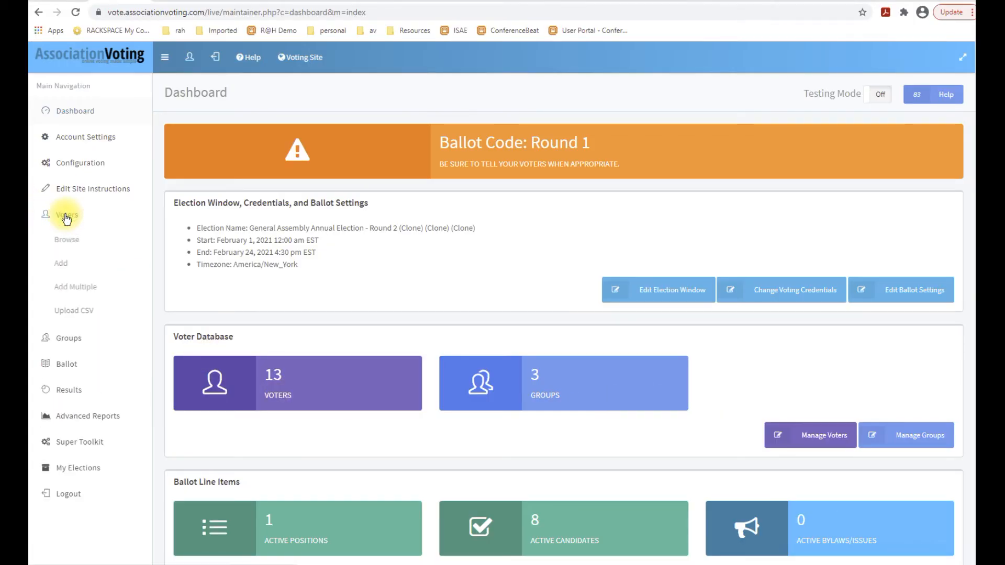
click(78, 314)
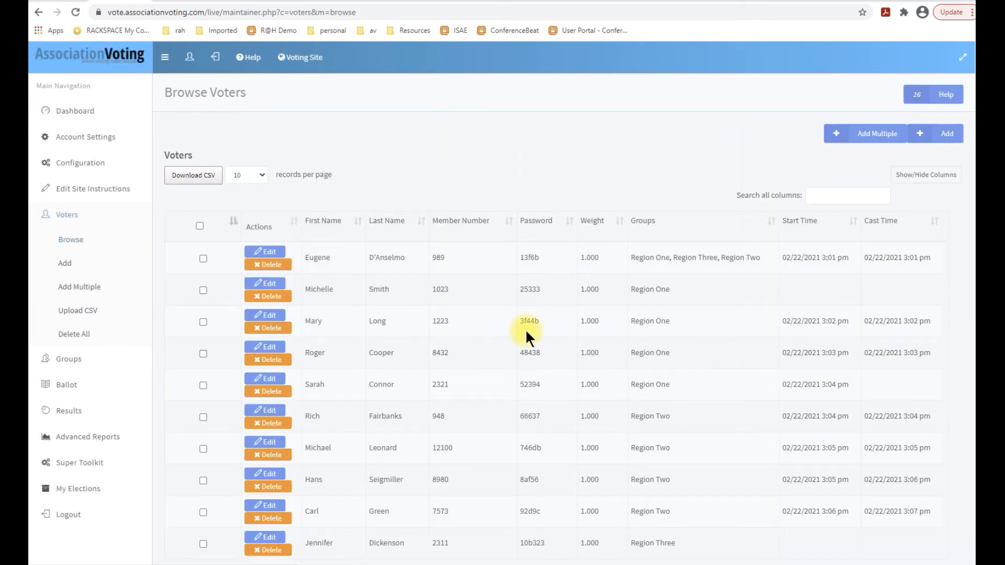
scroll(525, 327, down, 1)
scroll(530, 322, down, 2)
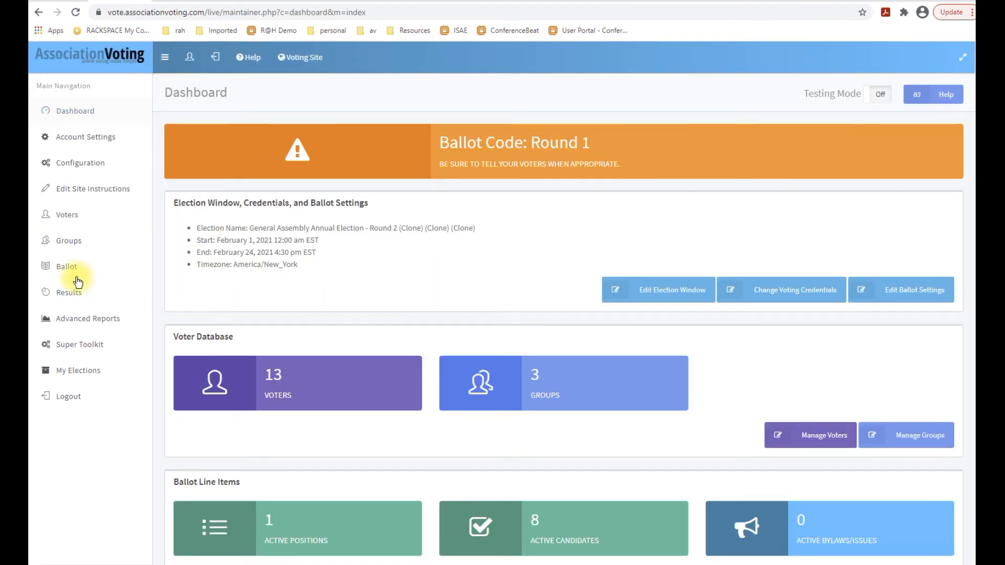
Review the positions set up on the ballot and return to the dashboard.
click(67, 266)
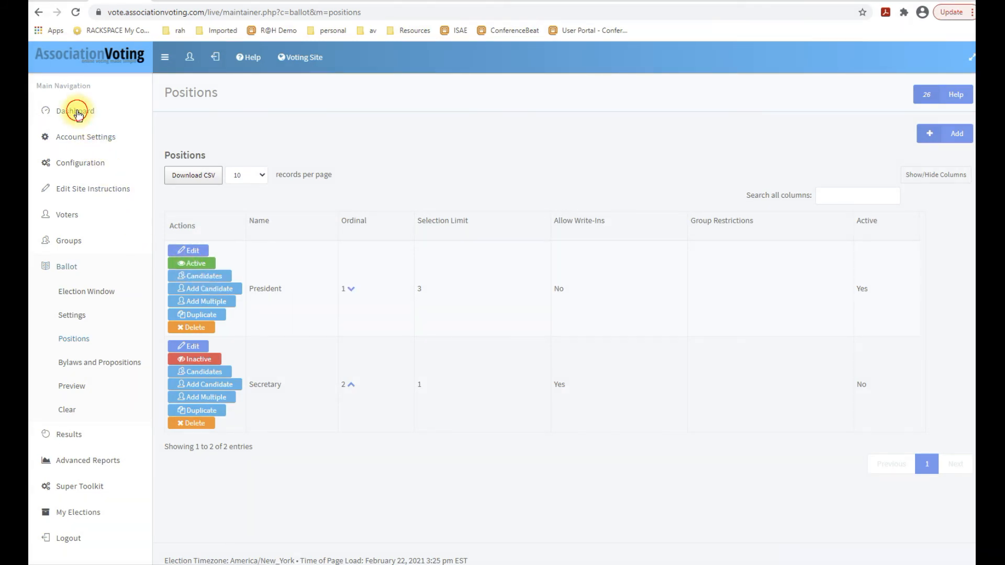
click(76, 113)
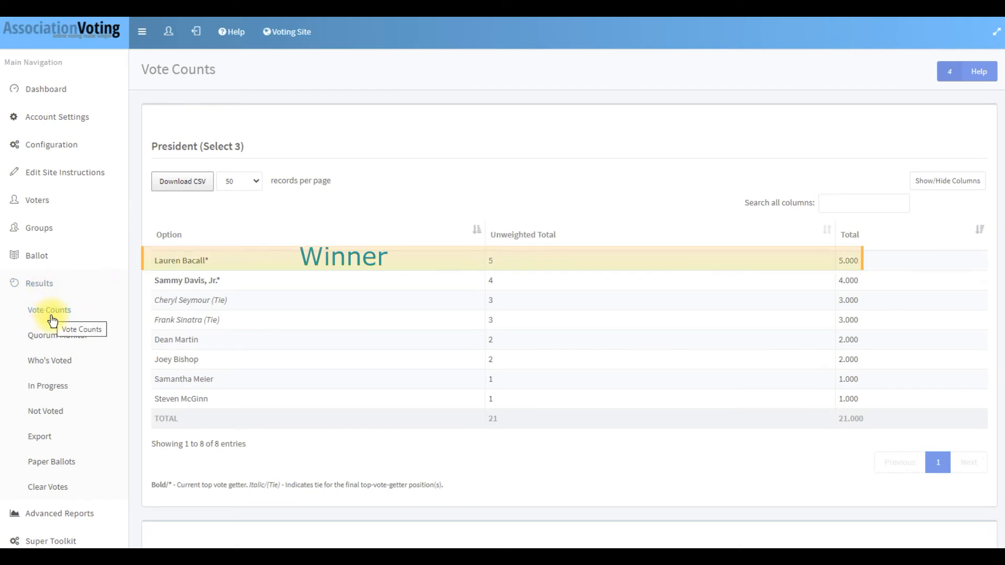
Review voter turnout against the quorum threshold in the Quorum Monitor results.
click(52, 340)
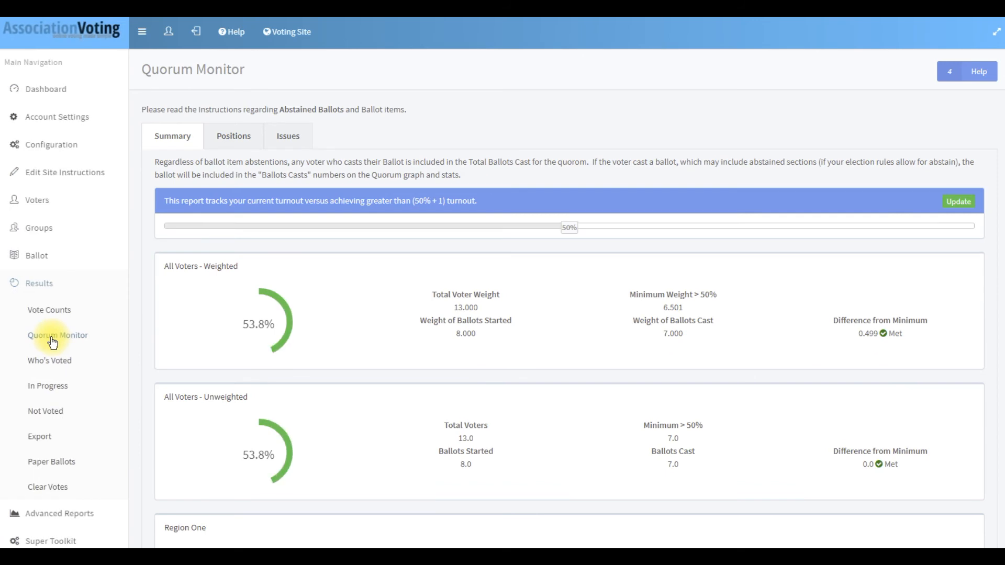
scroll(579, 343, down, 4)
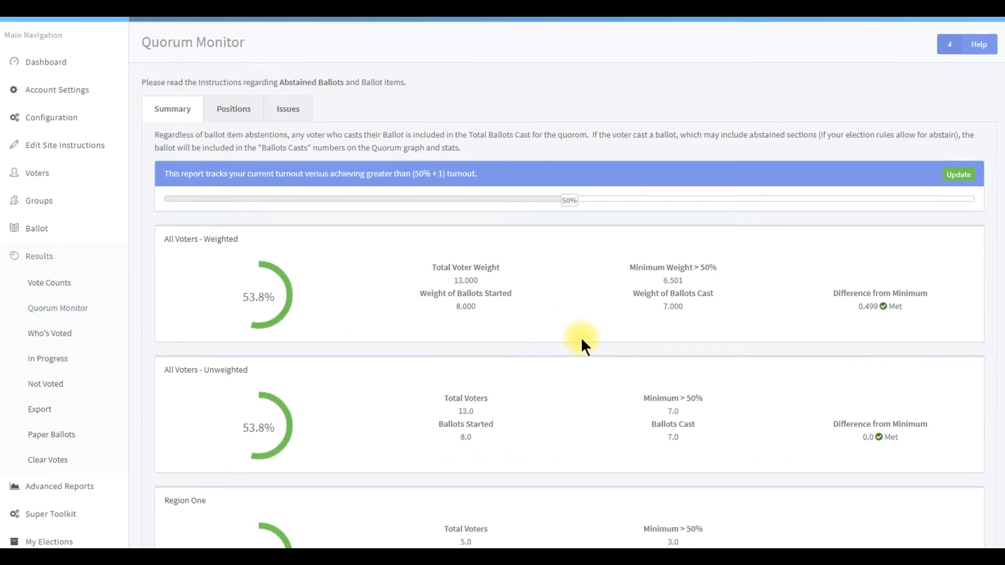
scroll(585, 327, up, 3)
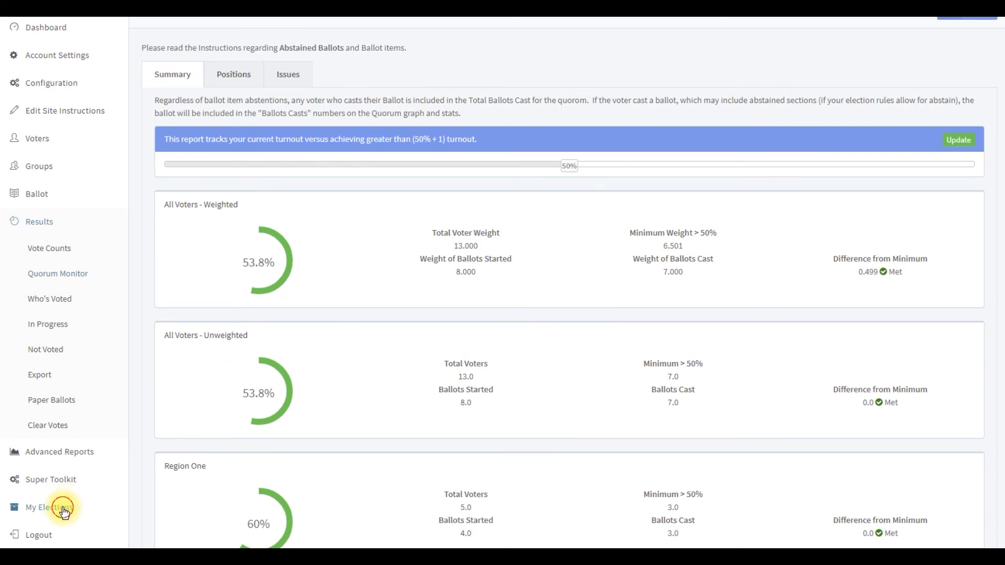
Open My Elections and review the snapshot, new election and clone options along with the saved election snapshots.
click(64, 511)
scroll(730, 321, down, 1)
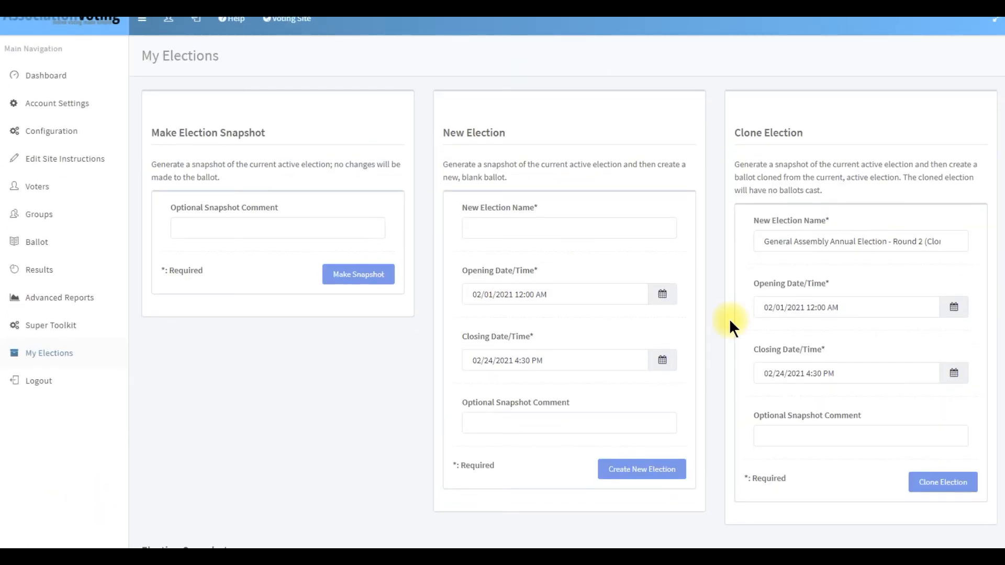
scroll(802, 228, down, 8)
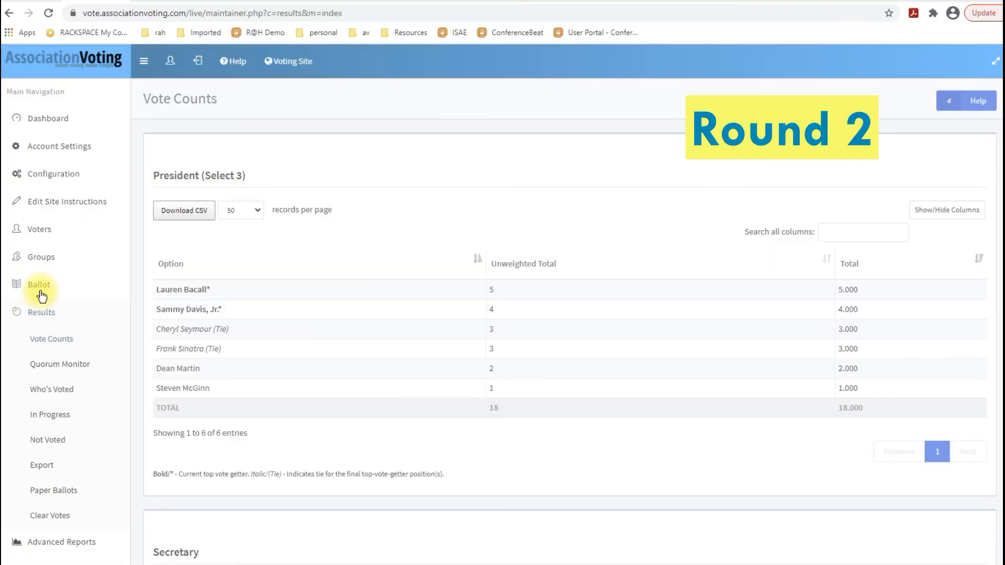
Delete Frank Sinatra from the President position's candidates and return to the ballot's positions list.
click(40, 291)
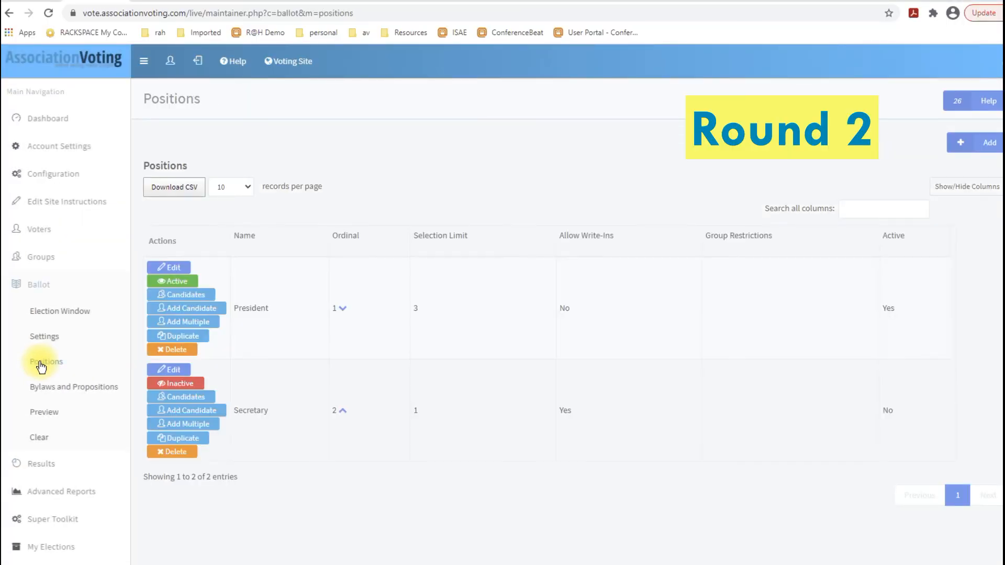
click(182, 296)
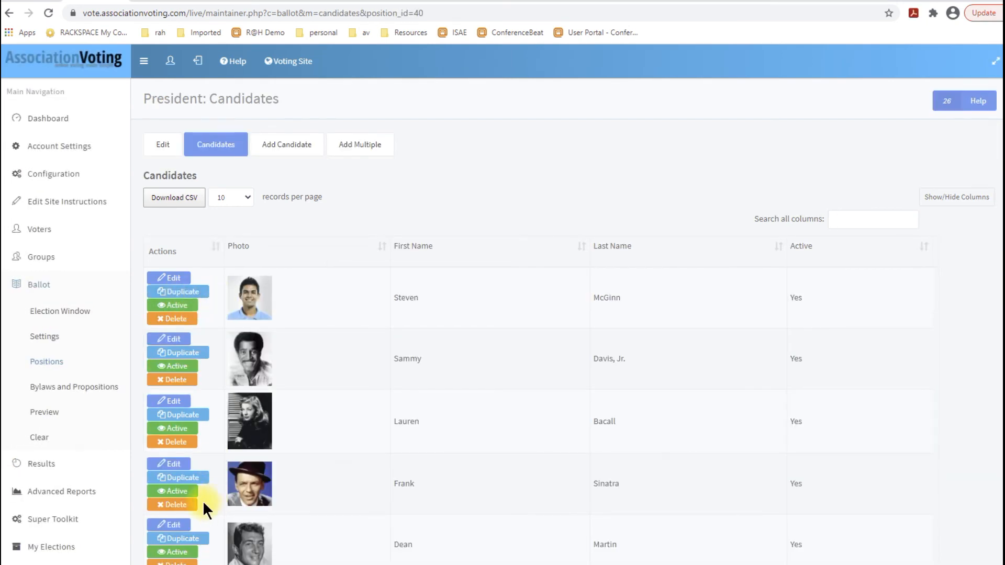
click(185, 505)
click(555, 81)
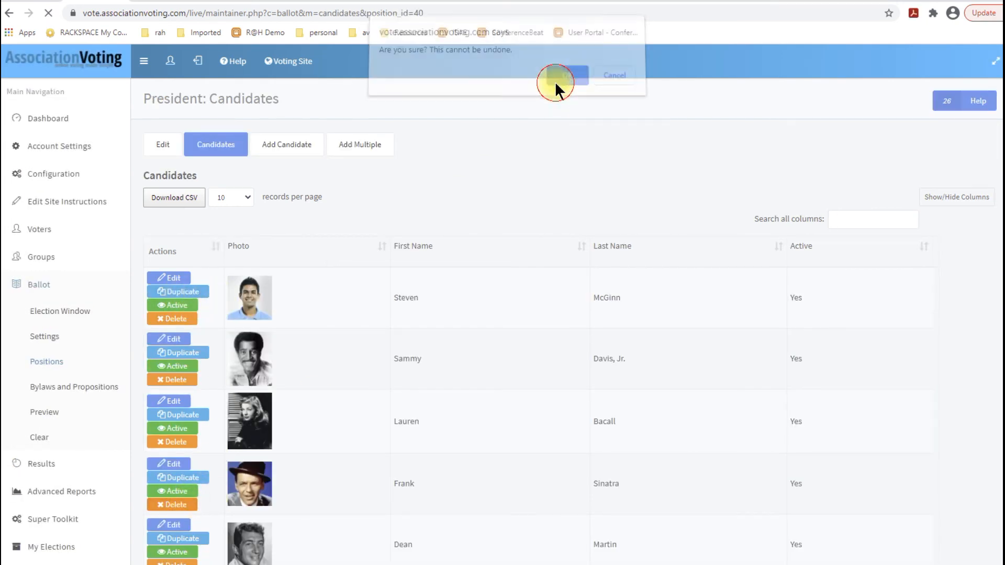
click(48, 363)
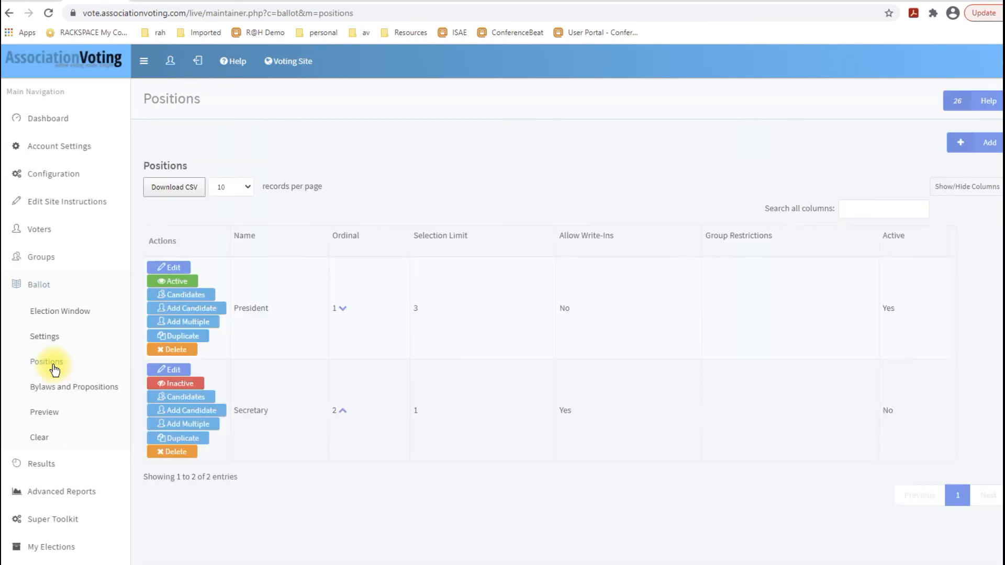
Activate the Secretary position on the Round 2 ballot and open the vote counts in the results.
click(175, 384)
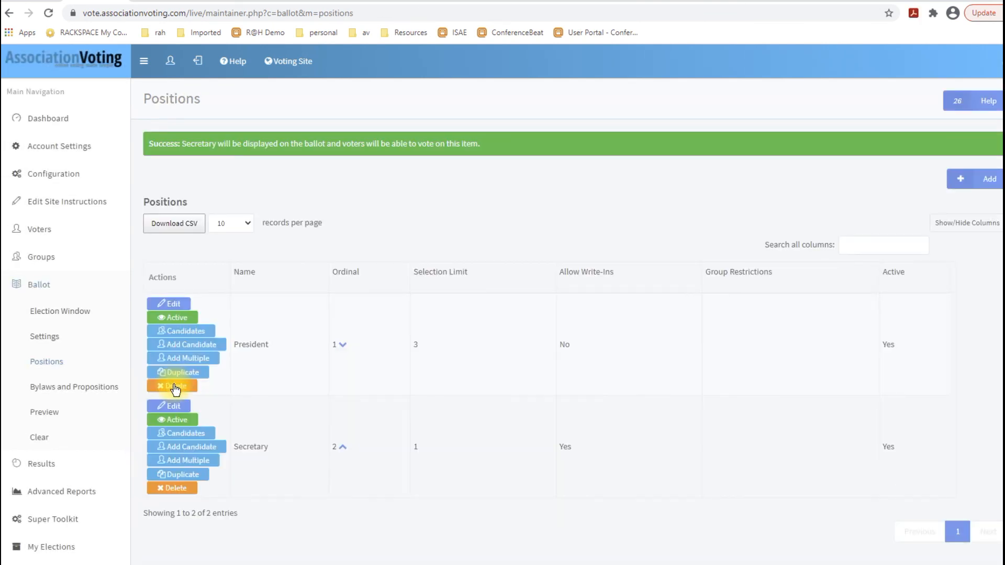
click(50, 119)
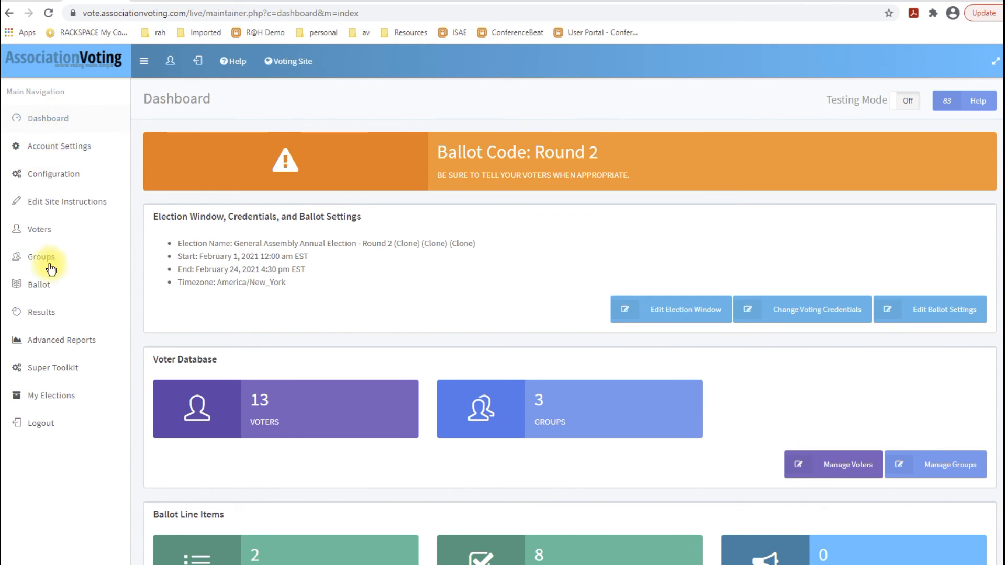
click(42, 313)
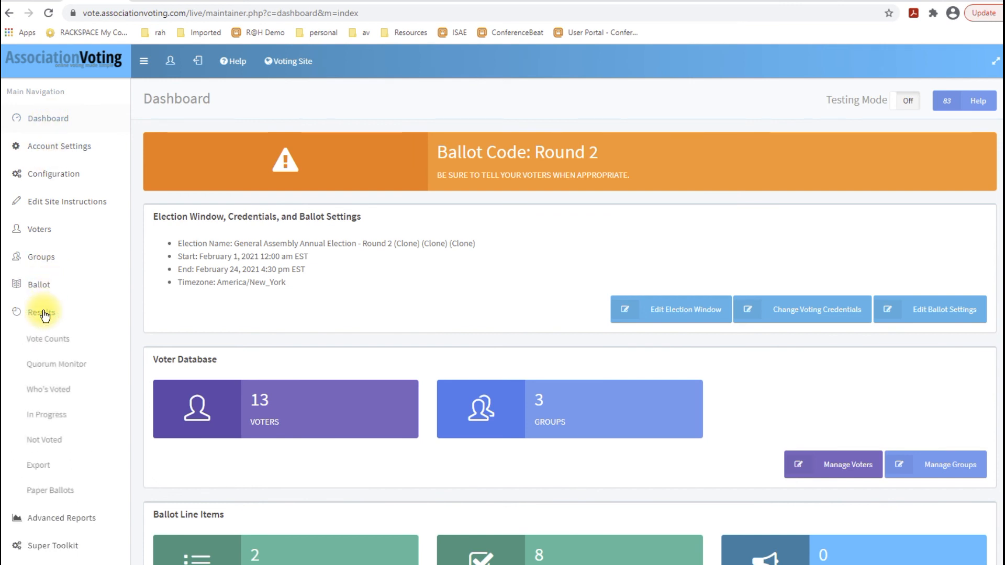
click(52, 345)
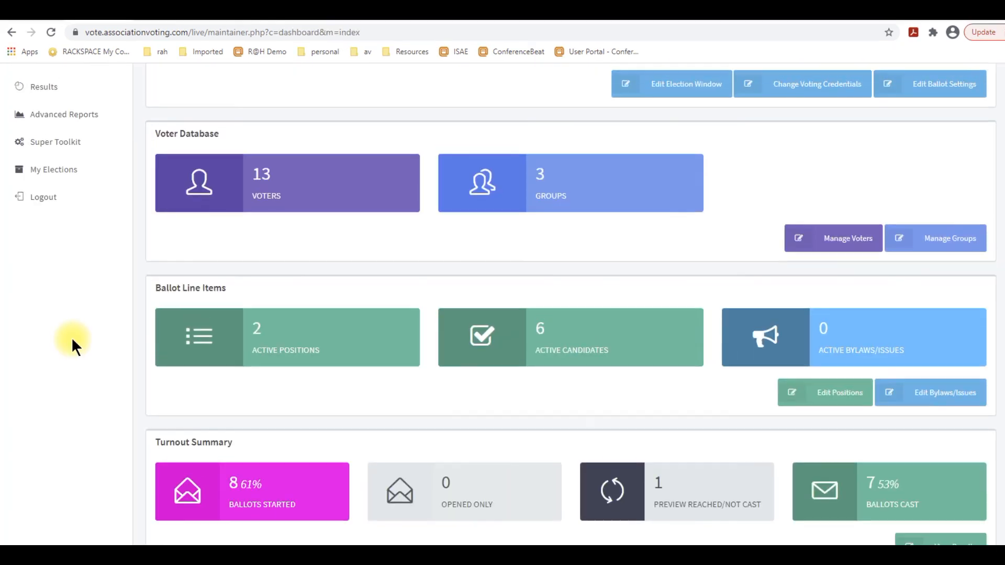
Deactivate both the President and Secretary positions on the Round 3 ballot.
scroll(71, 337, up, 5)
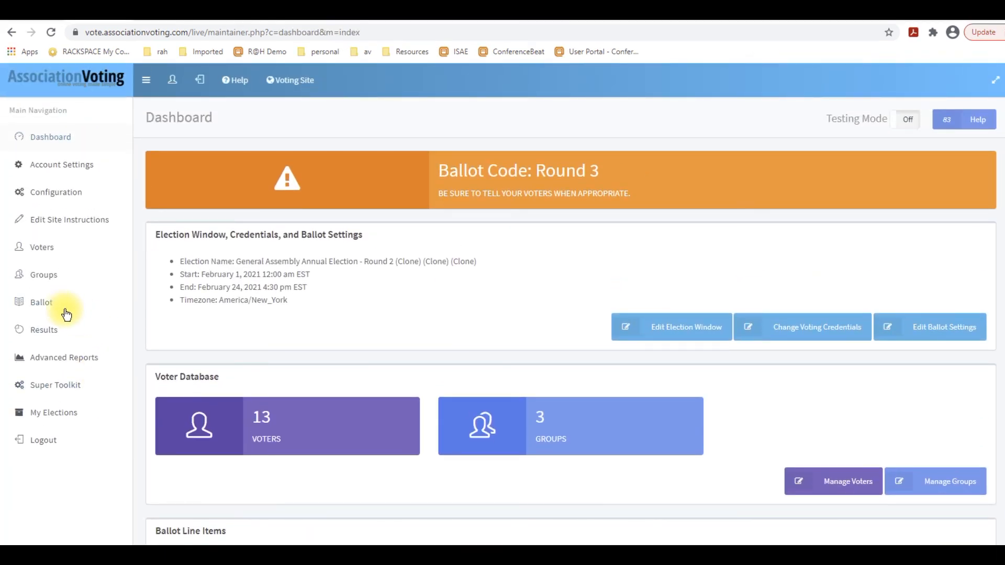
click(48, 308)
click(45, 380)
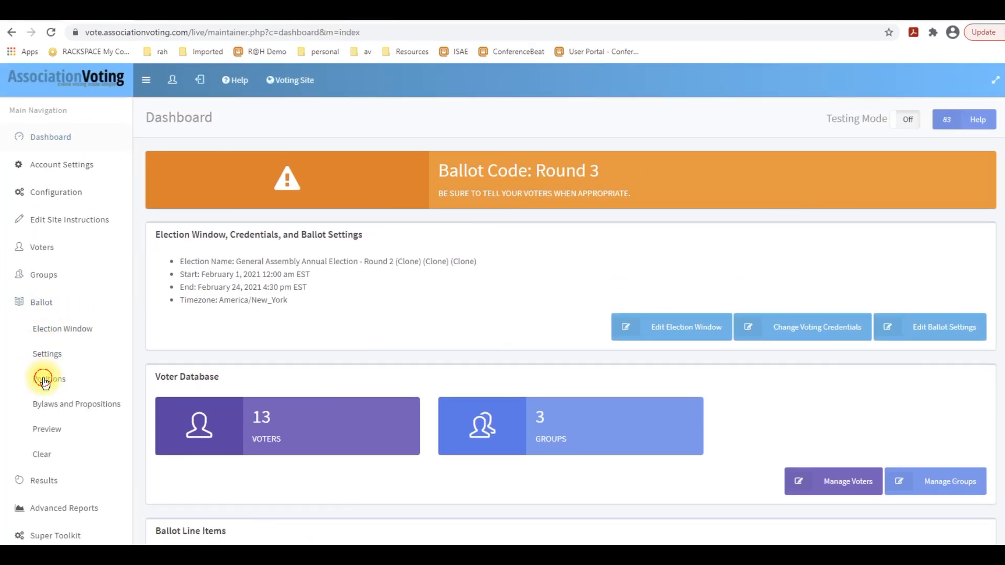
click(174, 299)
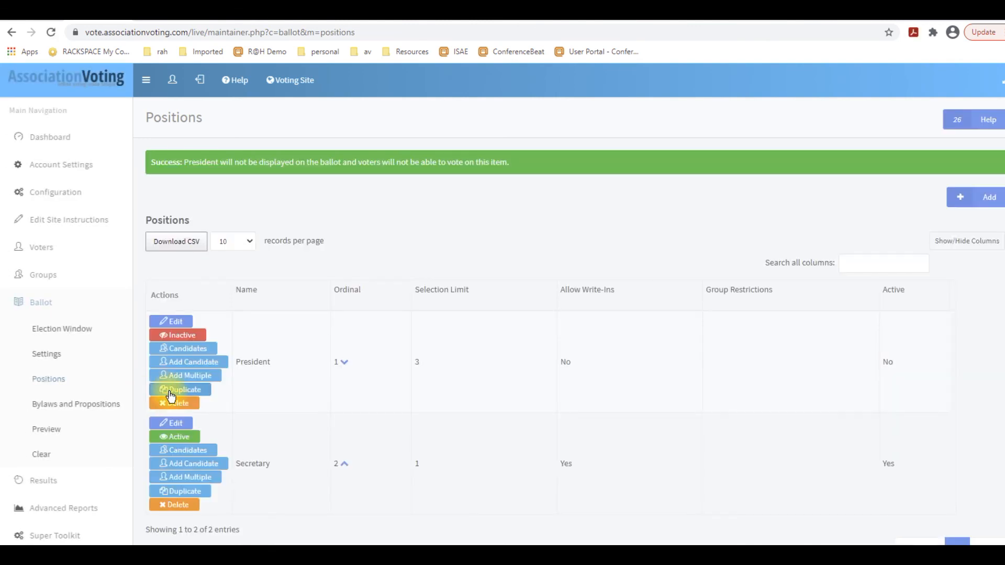
click(176, 437)
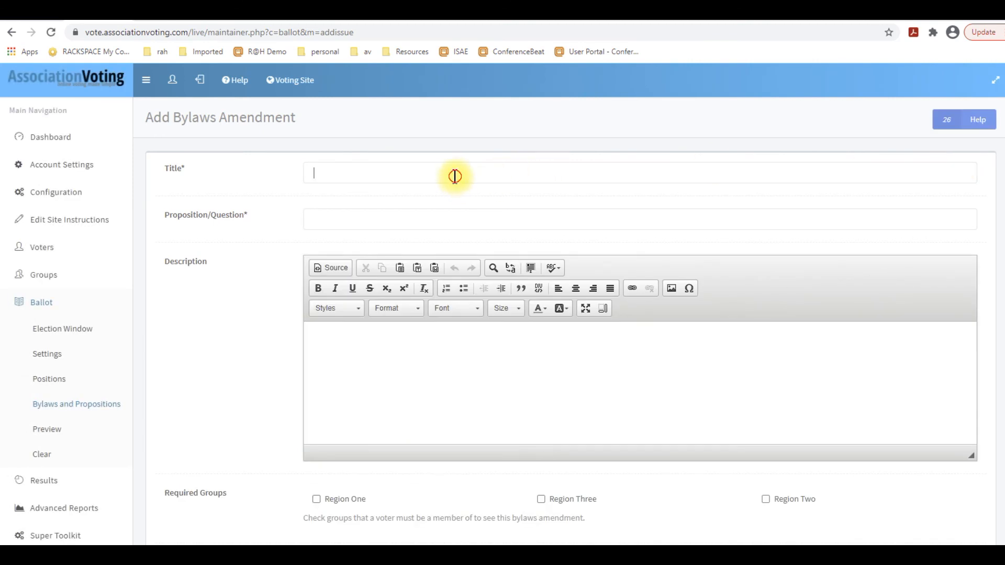
Add and save the bylaws amendment "New Budget Item to support safe meetings during the Pandemic" asking "I approve the new expense item on the Annual Budget:".
text(New)
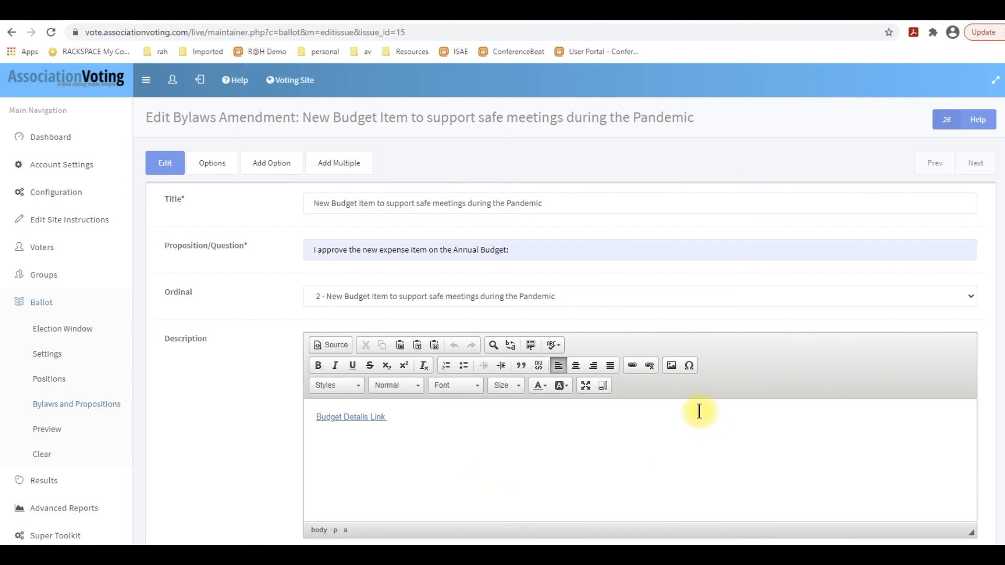
scroll(561, 426, down, 2)
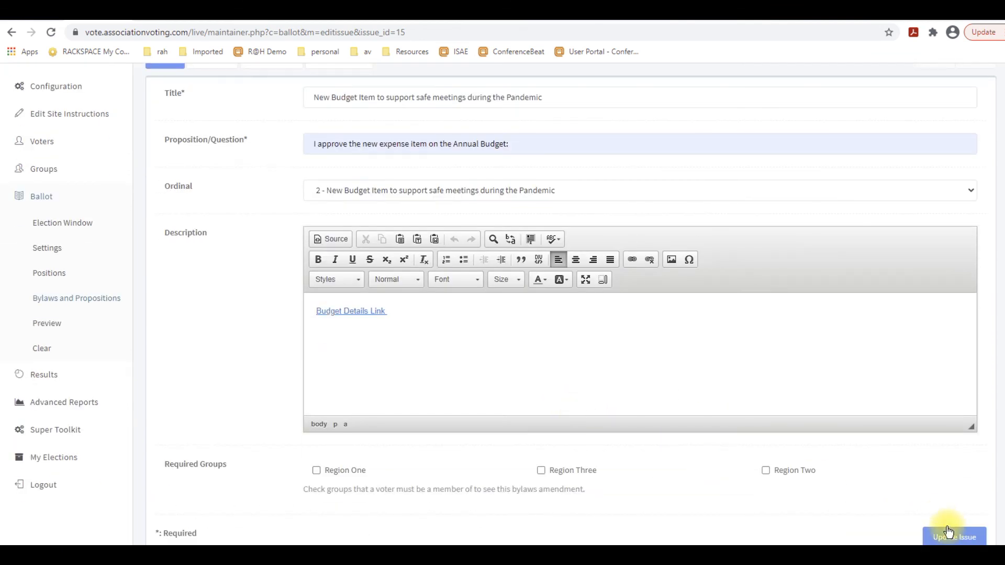
click(944, 531)
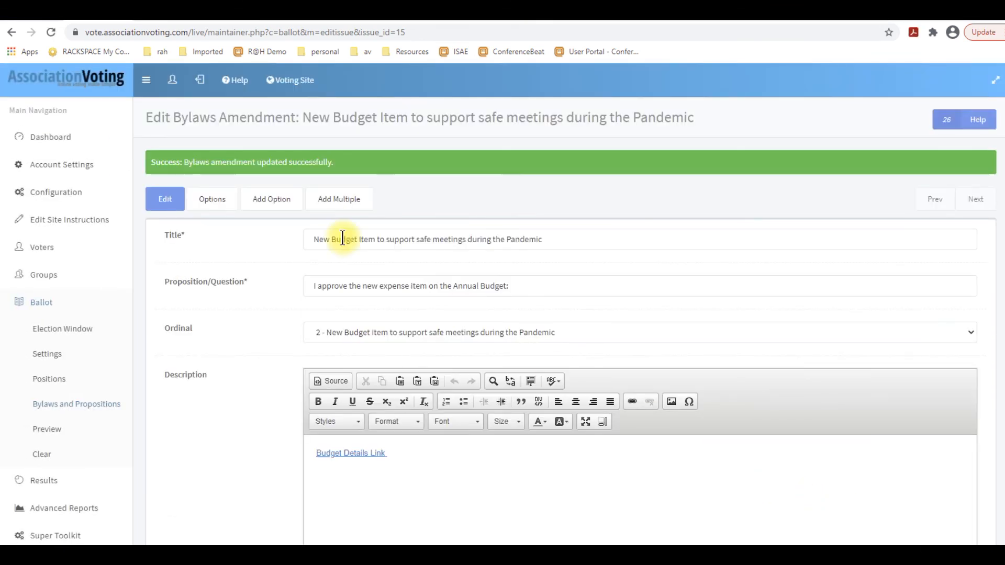
click(42, 140)
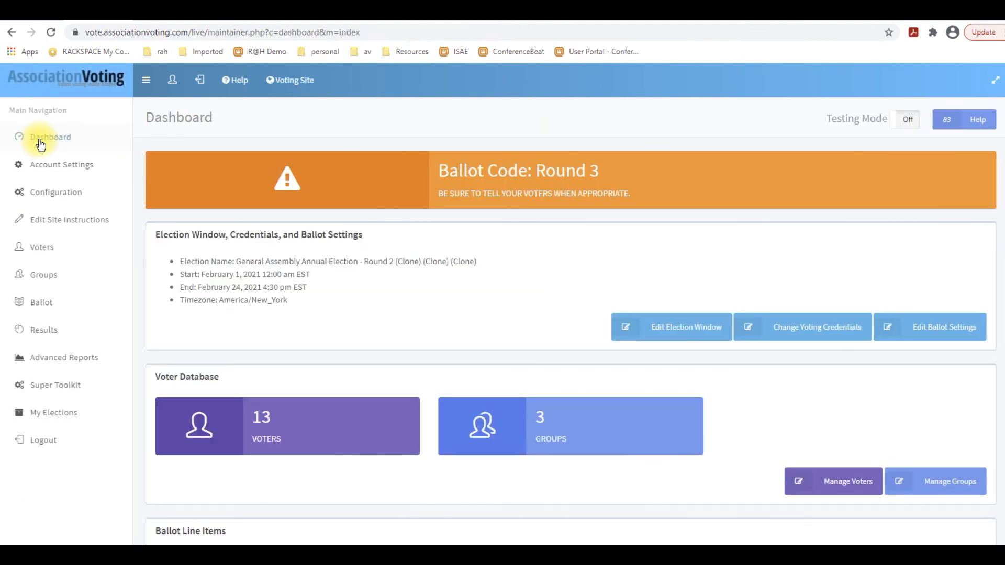